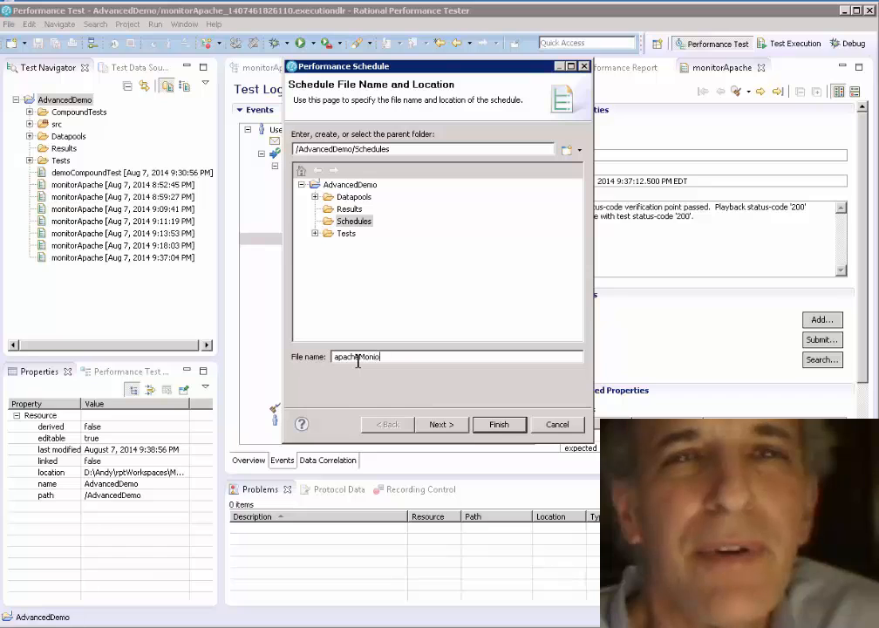
Step: Create the schedule apacheMonitorSchedule in the Schedules folder with 1 initial user and an infinite loop in each user group
type("chedule")
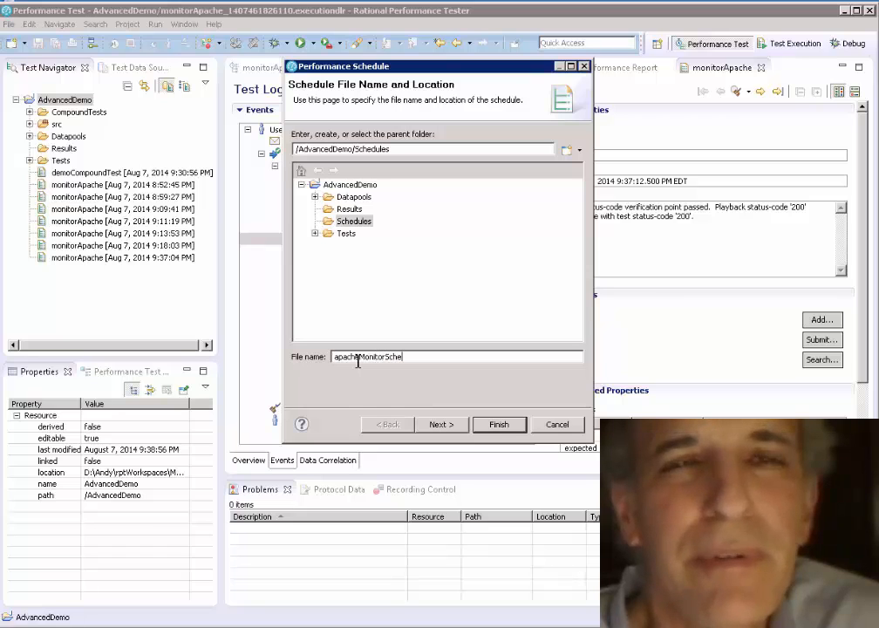
left_click(452, 425)
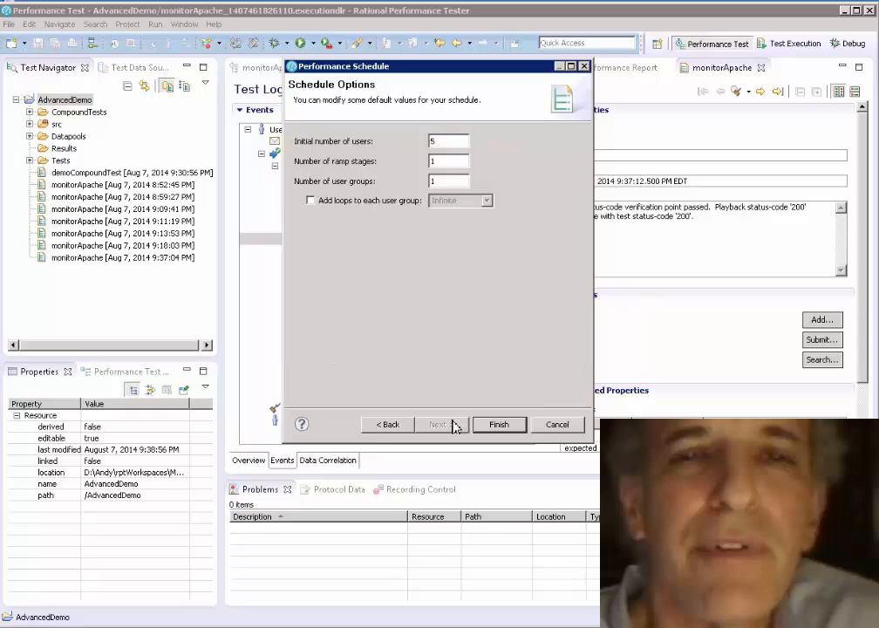
left_click(455, 141)
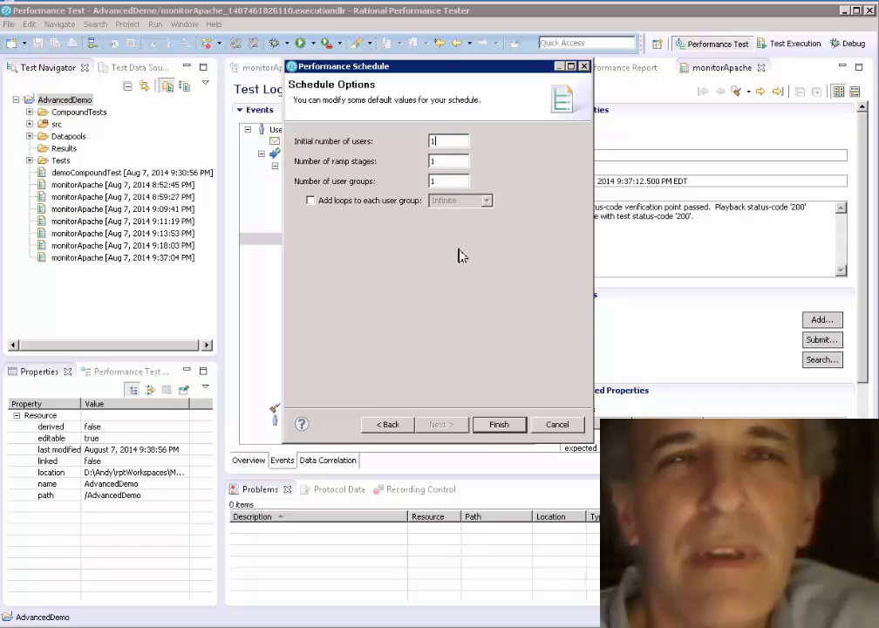
left_click(347, 200)
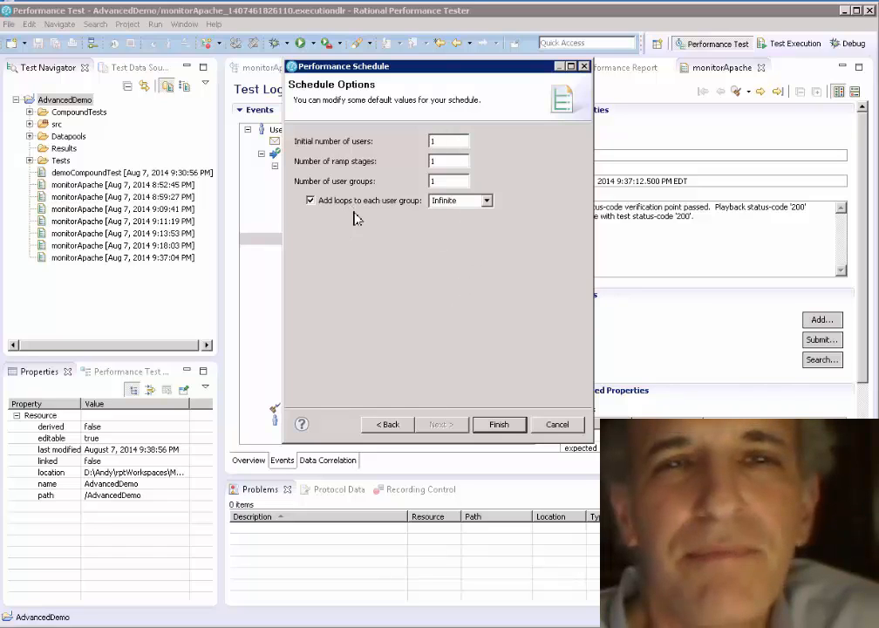
left_click(496, 425)
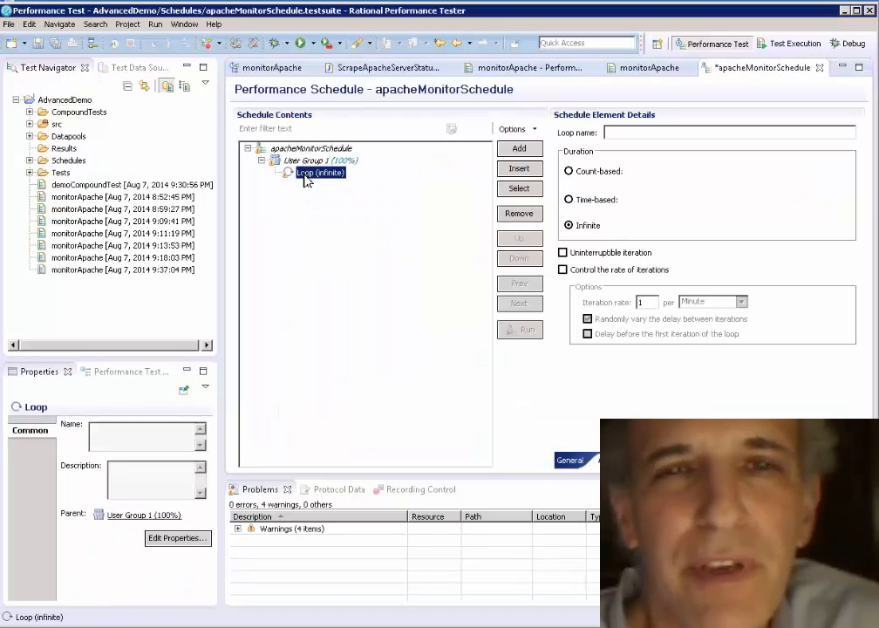
Step: Change the loop in User Group 1 to a time-based duration of 1 minute
left_click(569, 201)
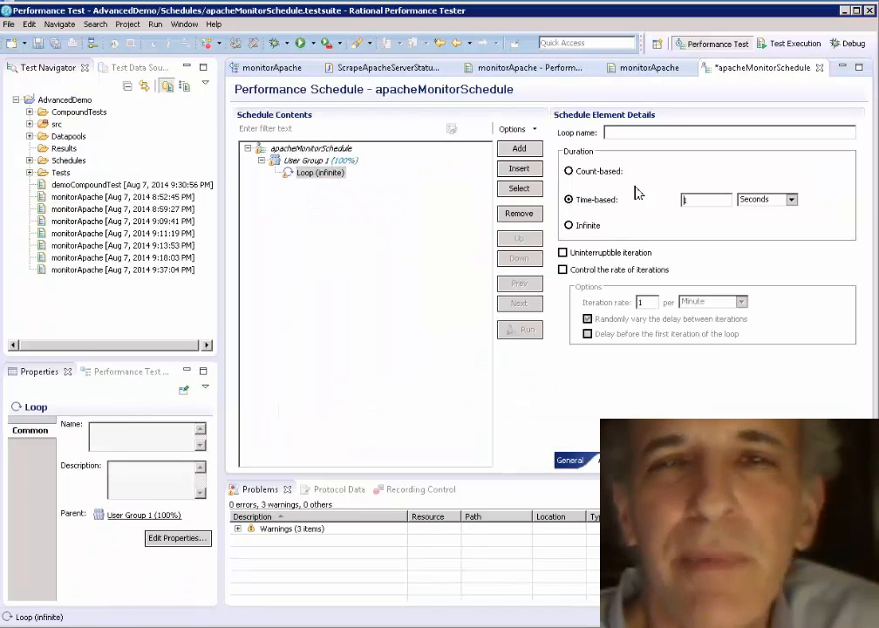
left_click(791, 200)
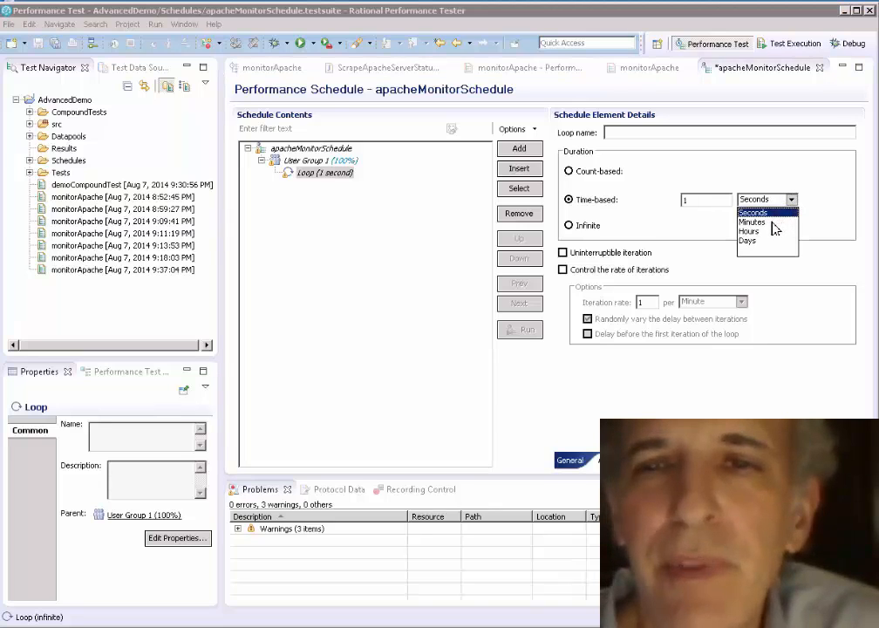
left_click(767, 223)
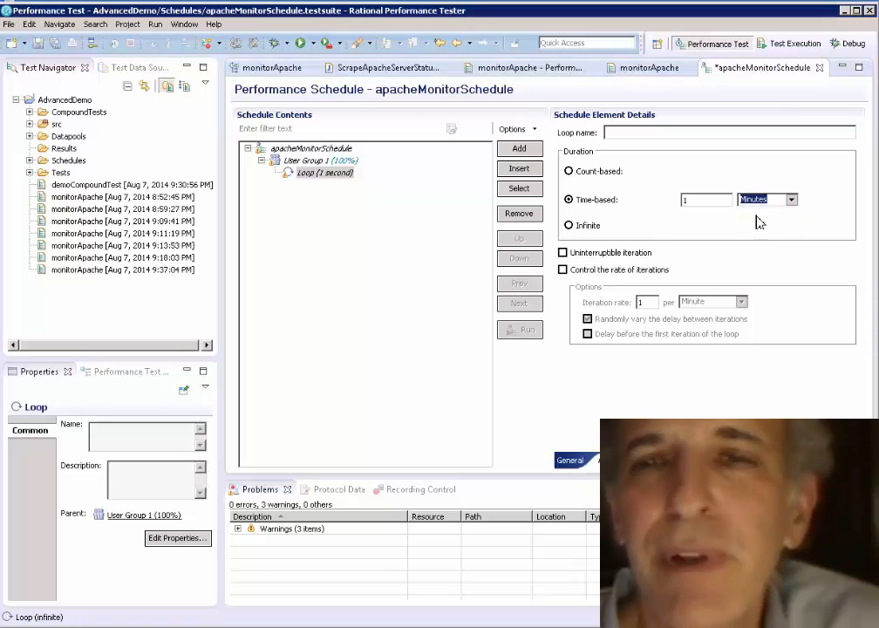
double_click(708, 199)
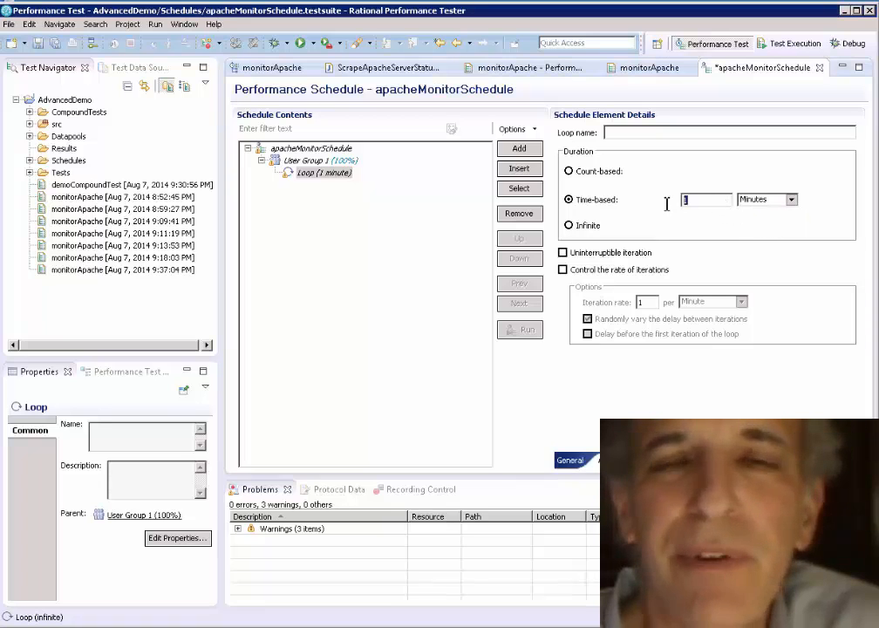
Step: Add the monitorApache test inside the loop of User Group 1
left_click(312, 178)
left_click(523, 149)
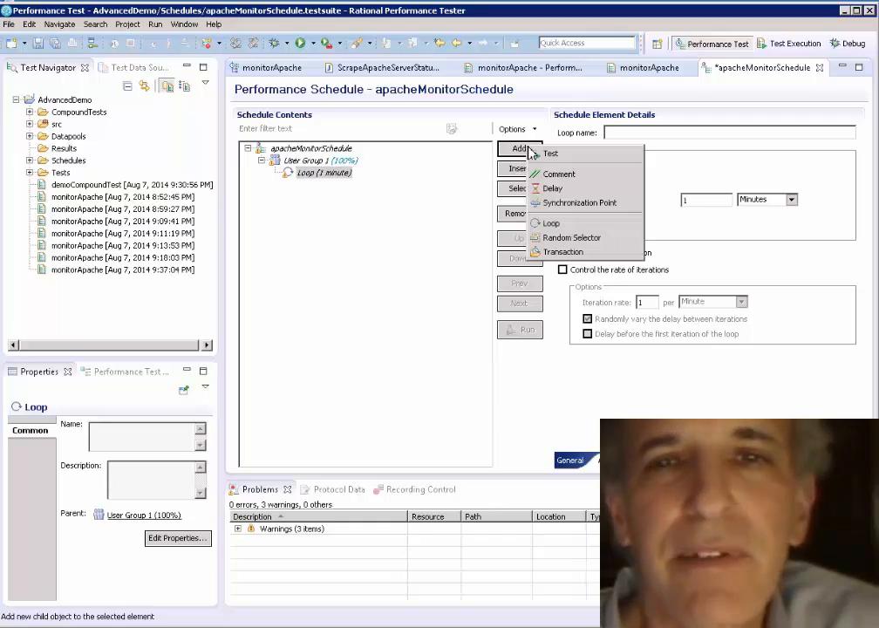
left_click(549, 154)
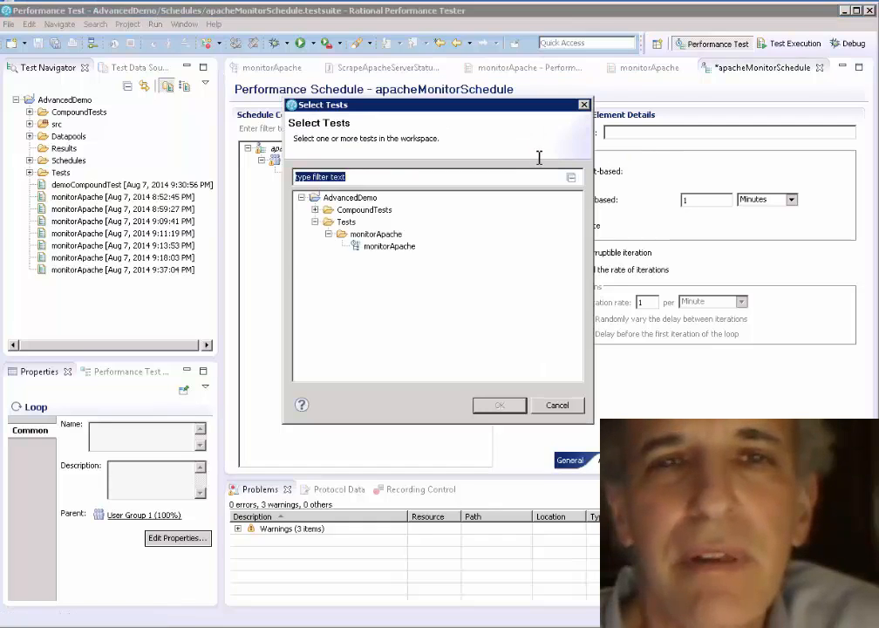
double_click(396, 249)
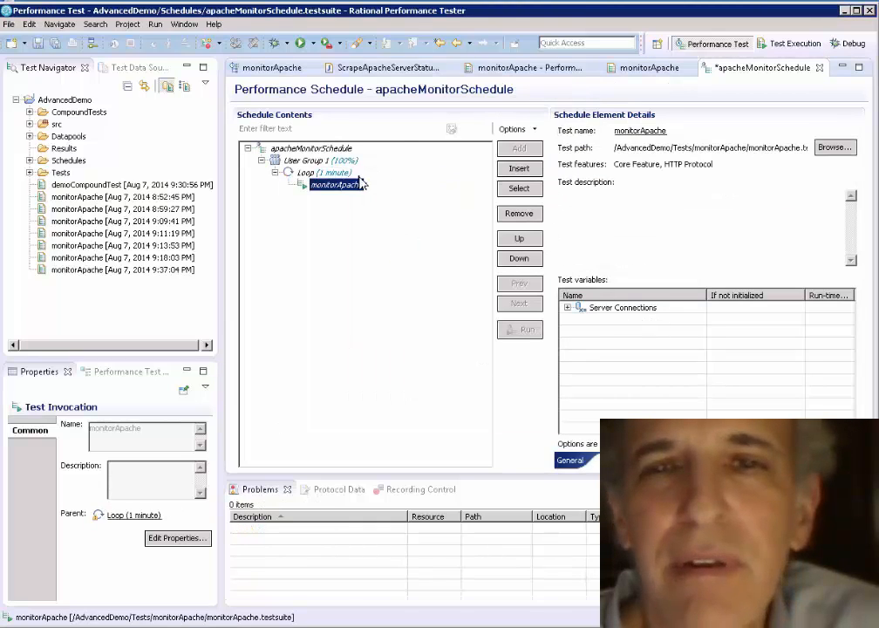
Step: Set the schedule's user load stage to run 1 user for a specified period of 10 minutes
left_click(340, 148)
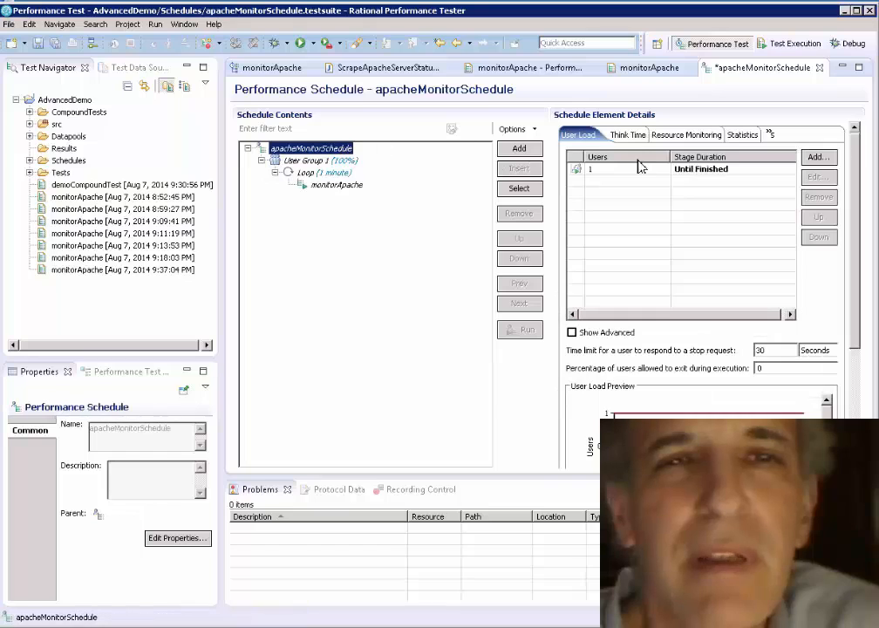
left_click(708, 174)
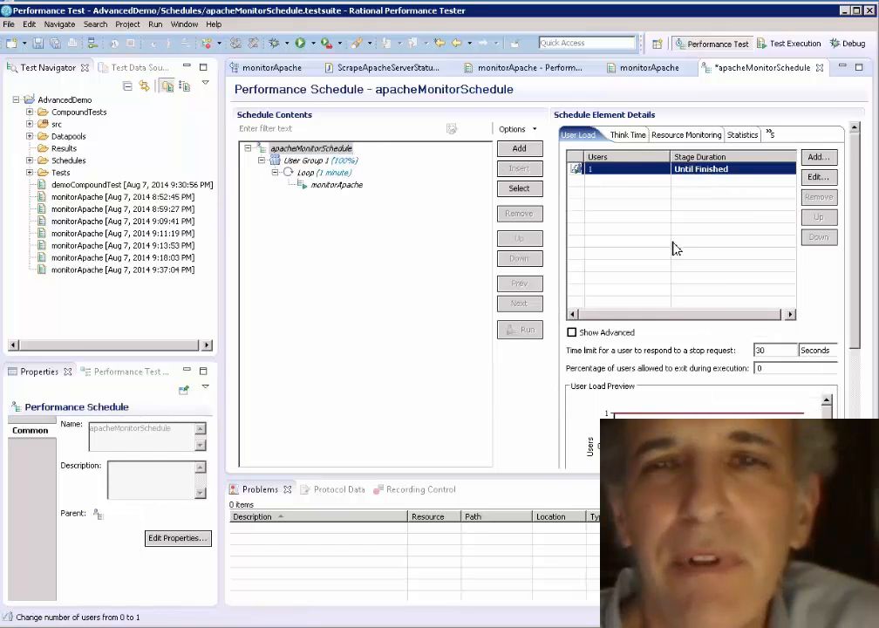
left_click(820, 177)
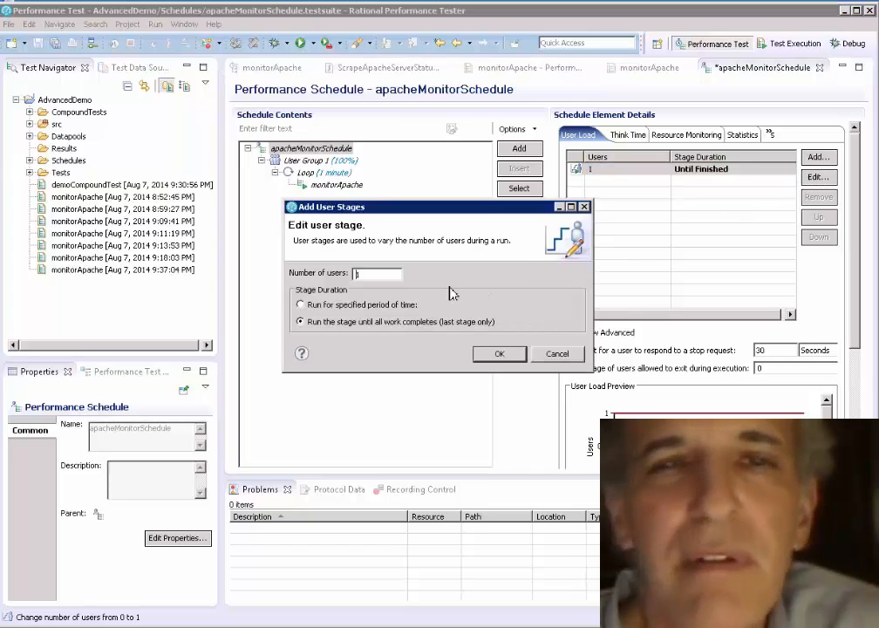
left_click(392, 305)
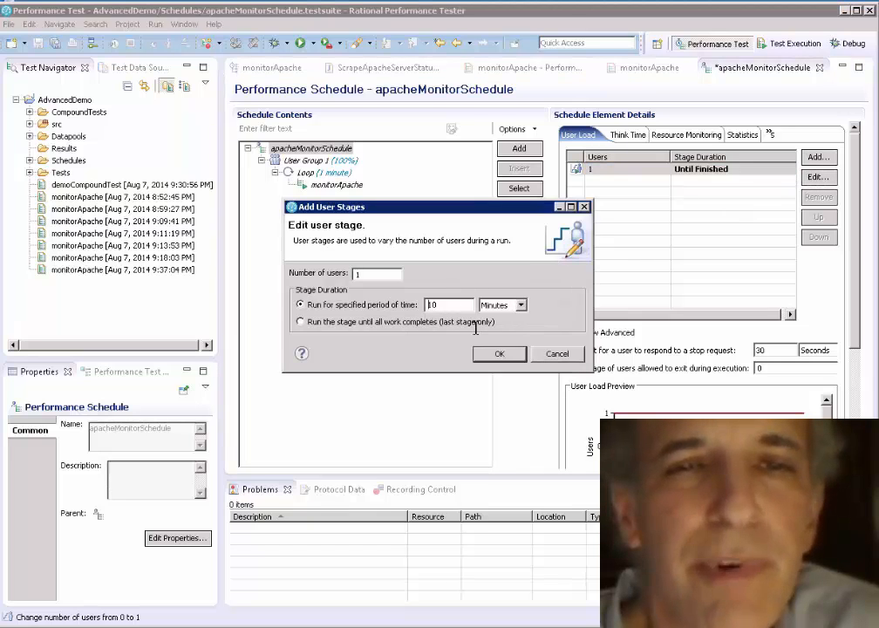
left_click(511, 354)
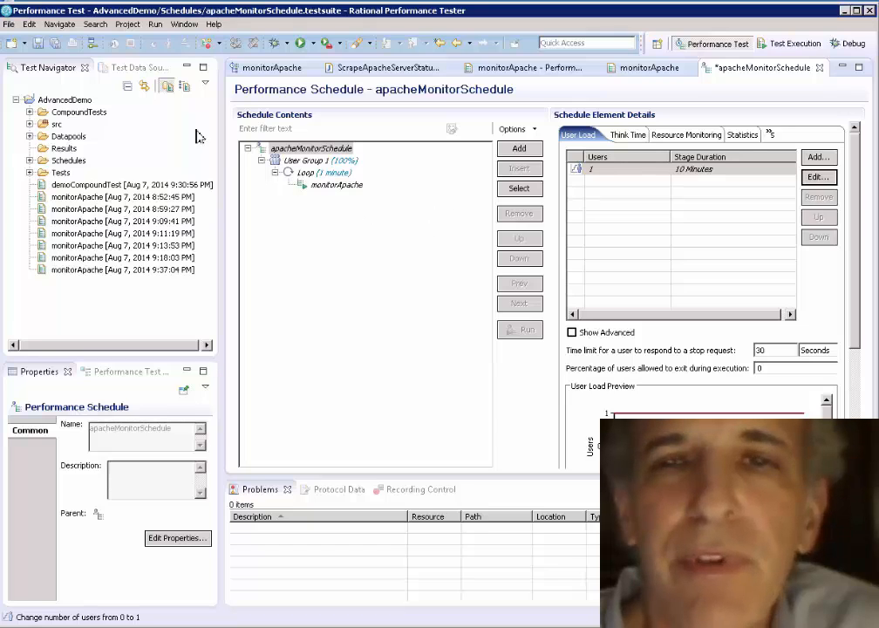
Step: Save apacheMonitorSchedule and run it
left_click(39, 46)
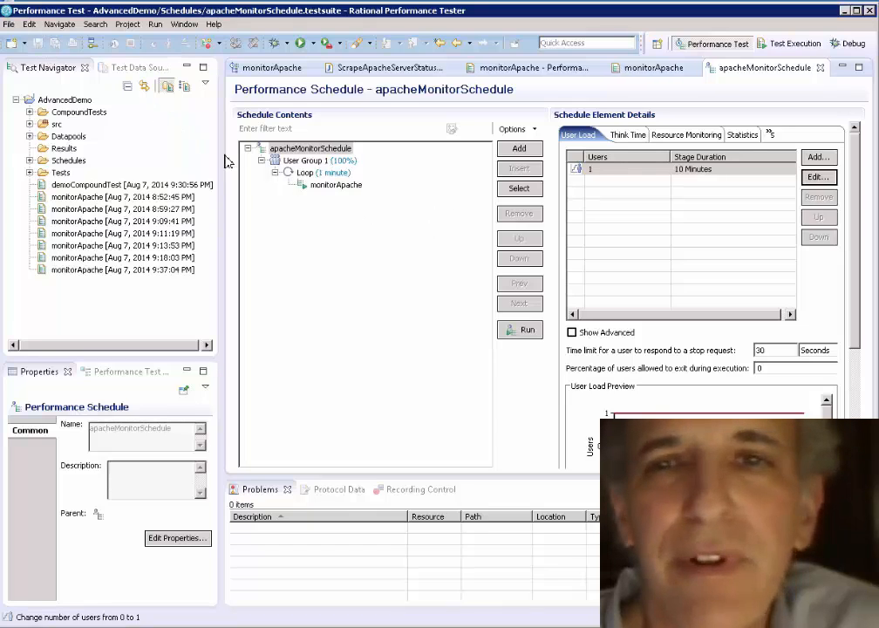
left_click(526, 332)
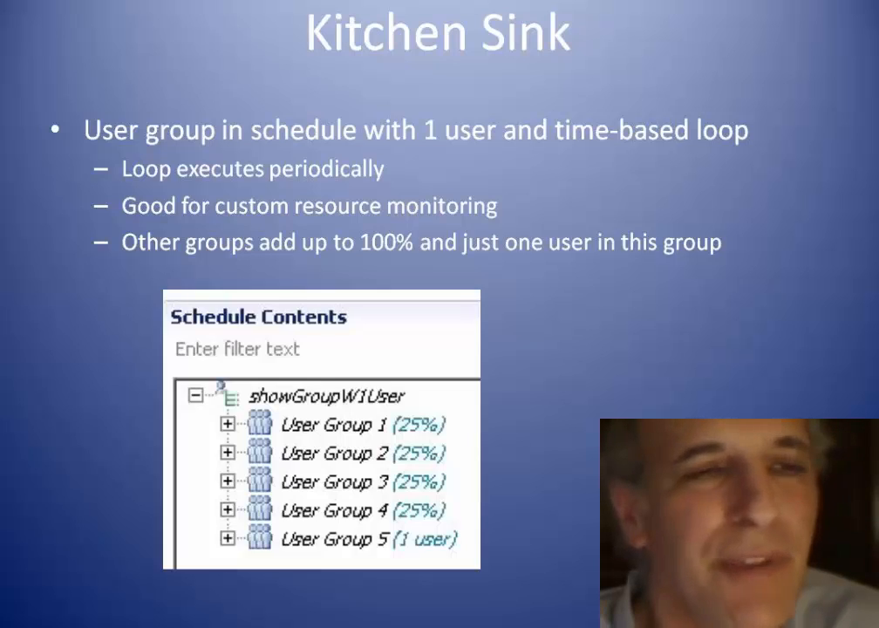
key("Right")
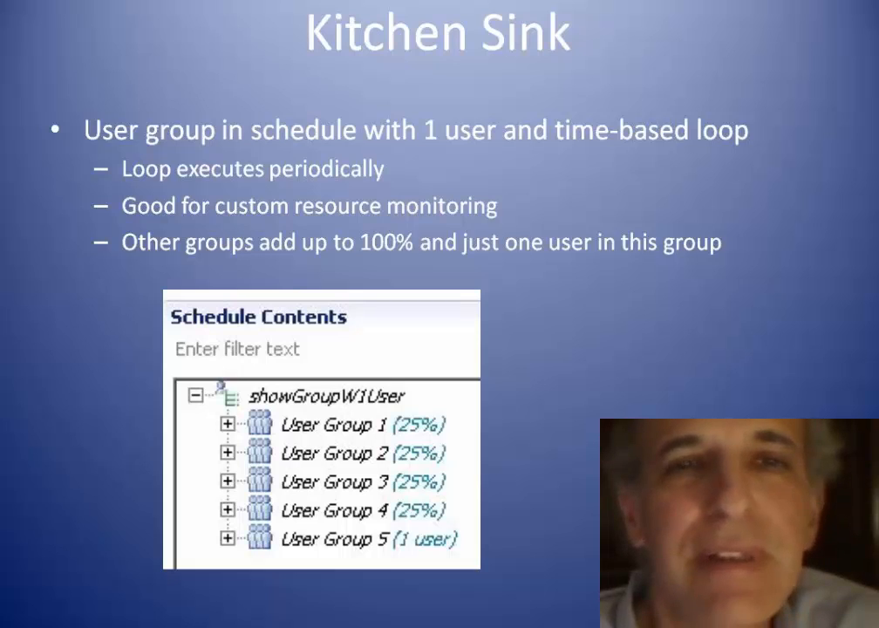
key("alt+Tab")
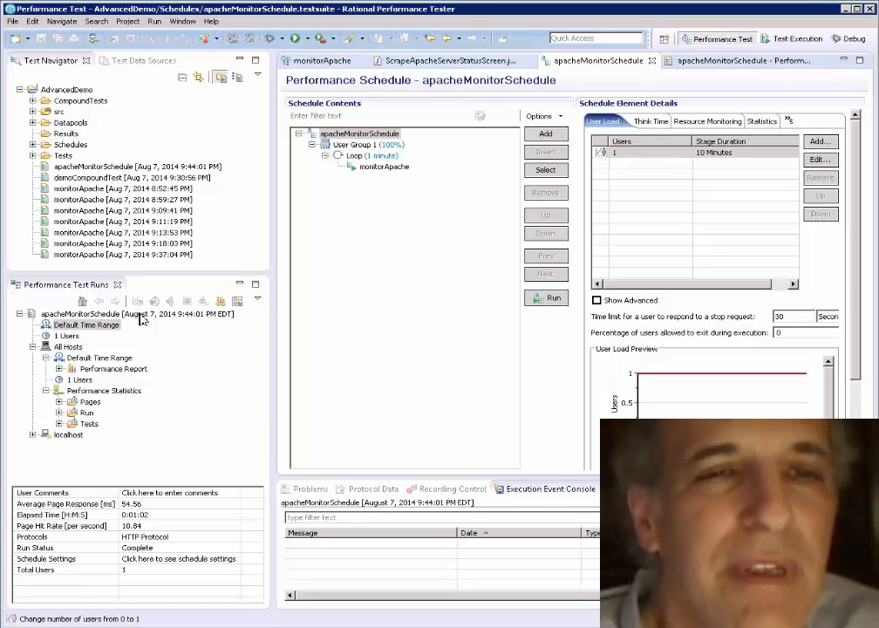
Step: Examine the run's APCCounters, including Http Server Busy Threads, alongside the code in ScrapeApacheServerStatusScreen.java that sets them
left_click(60, 413)
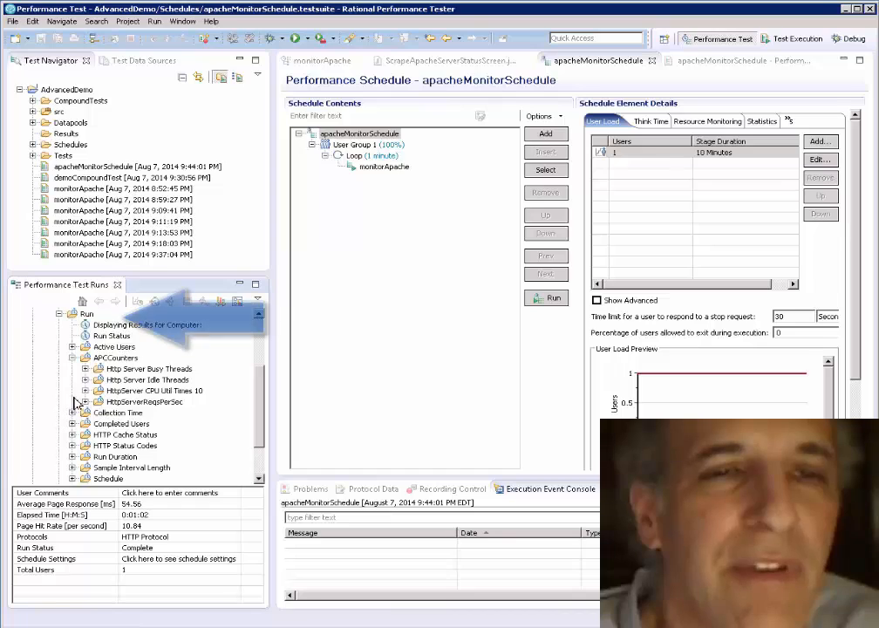
left_click(111, 357)
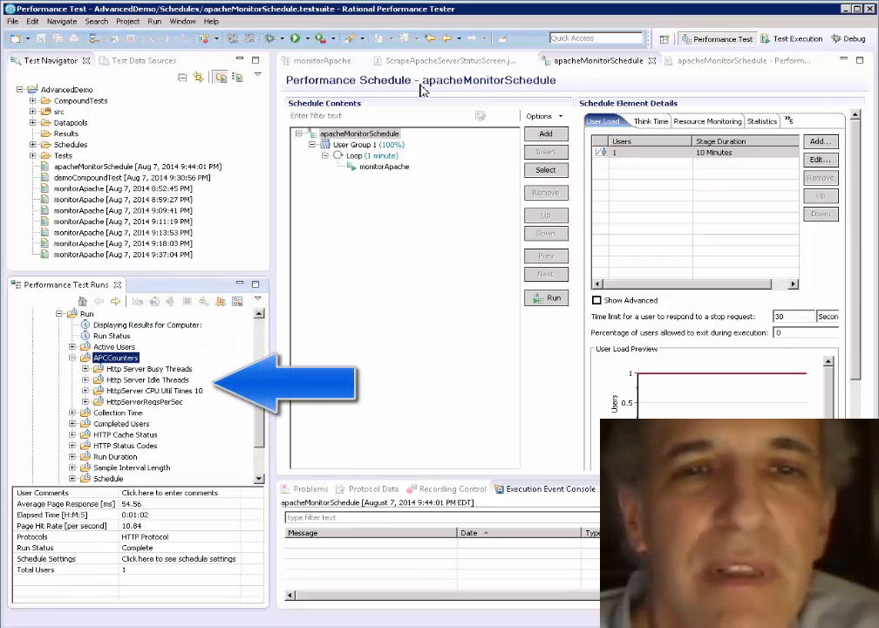
left_click(439, 61)
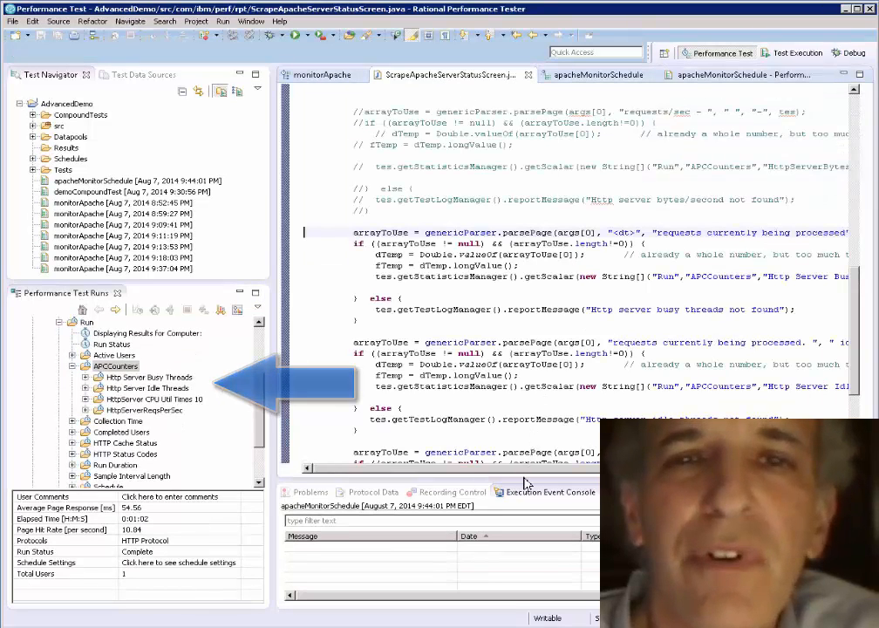
left_click_drag(538, 471, 609, 478)
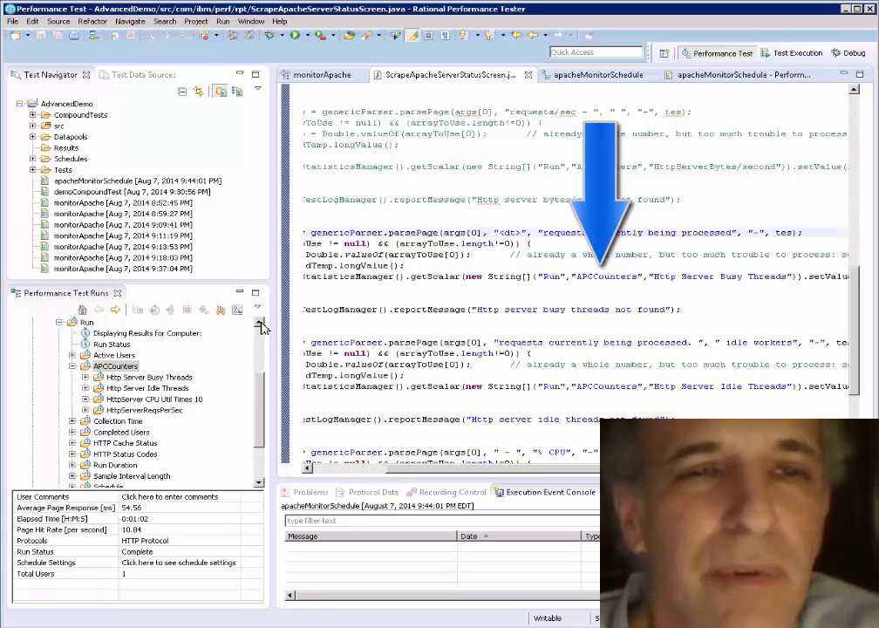
left_click(86, 377)
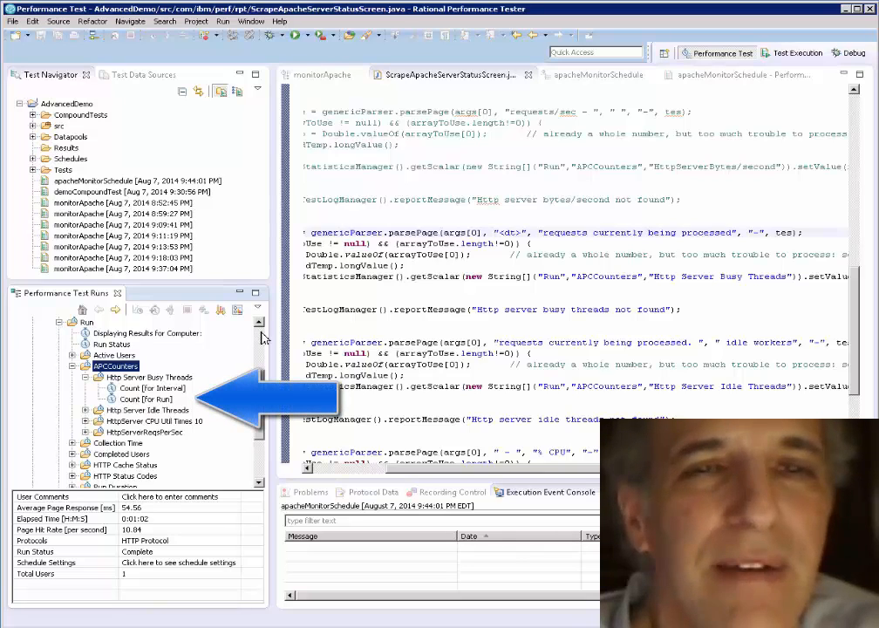
Step: Open the performance report of the apacheMonitorSchedule run and display its Response vs. Time Summary
scroll(181, 340, "up", 3)
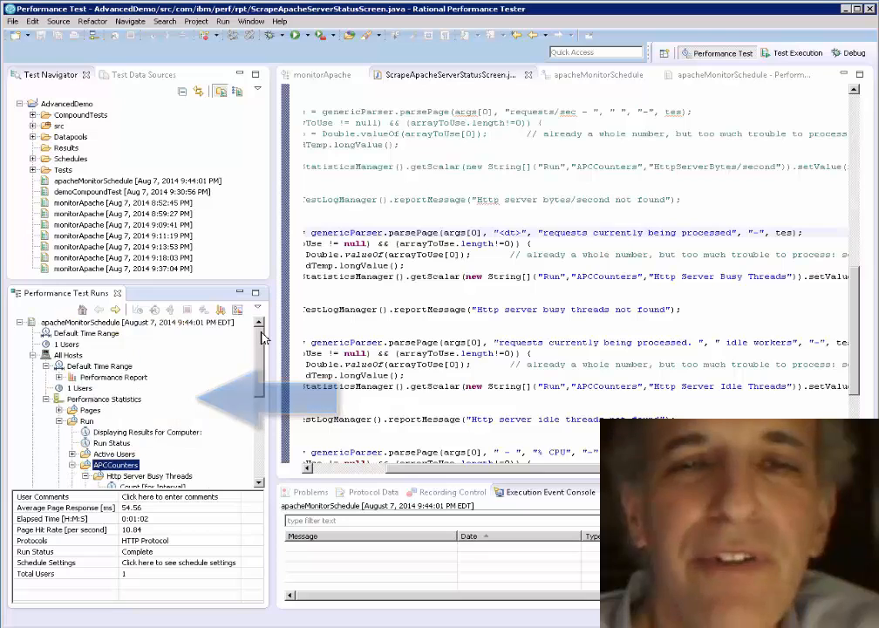
double_click(123, 323)
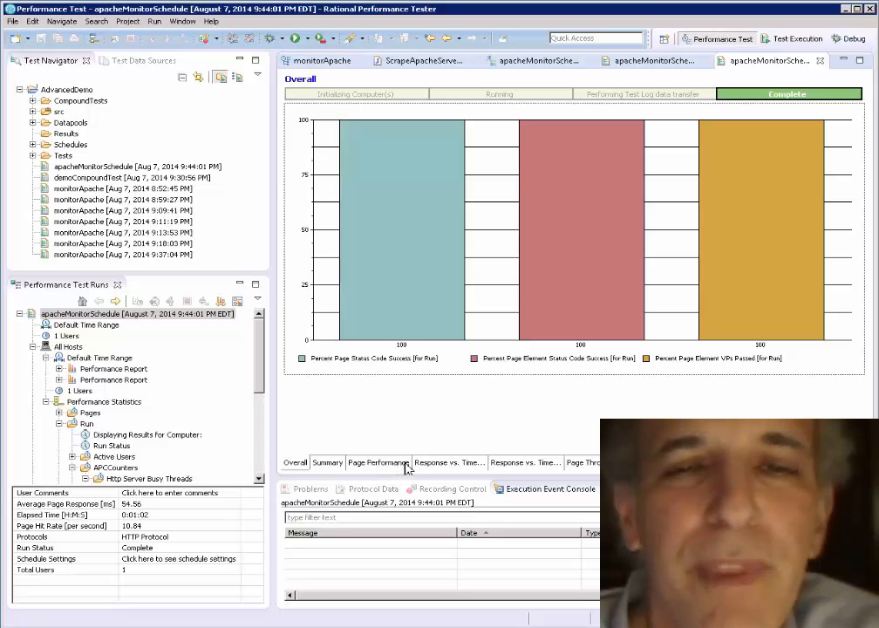
left_click(445, 463)
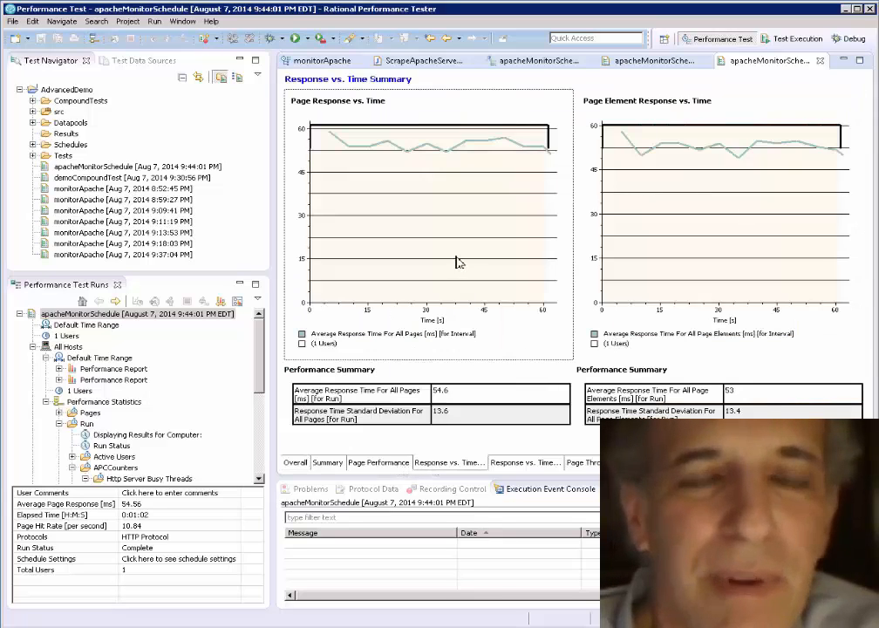
Step: Add the Http Server Busy Threads interval count to the Page Response vs. Time graph and its run count to the Performance Summary below
scroll(260, 482, "down", 3)
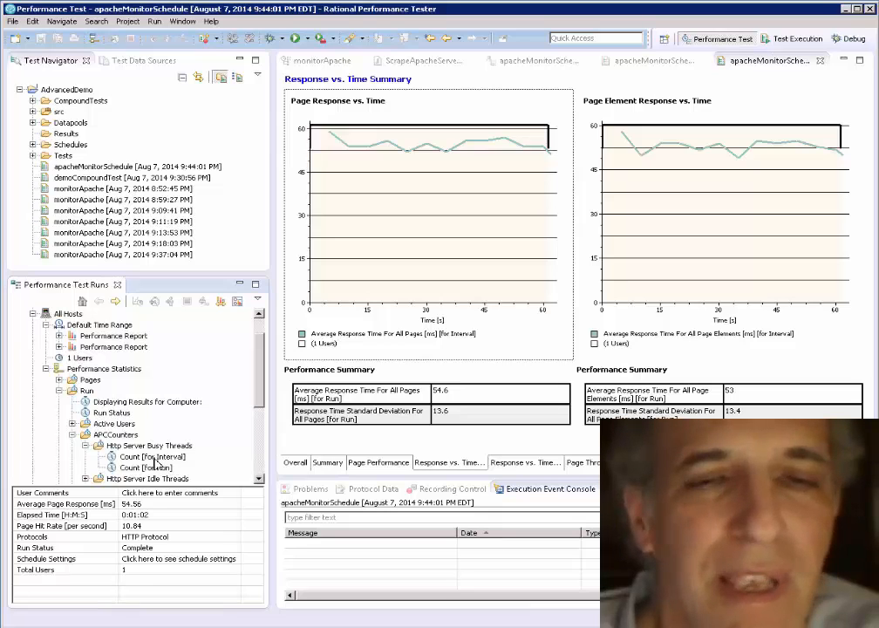
left_click(156, 459)
left_click_drag(162, 459, 402, 255)
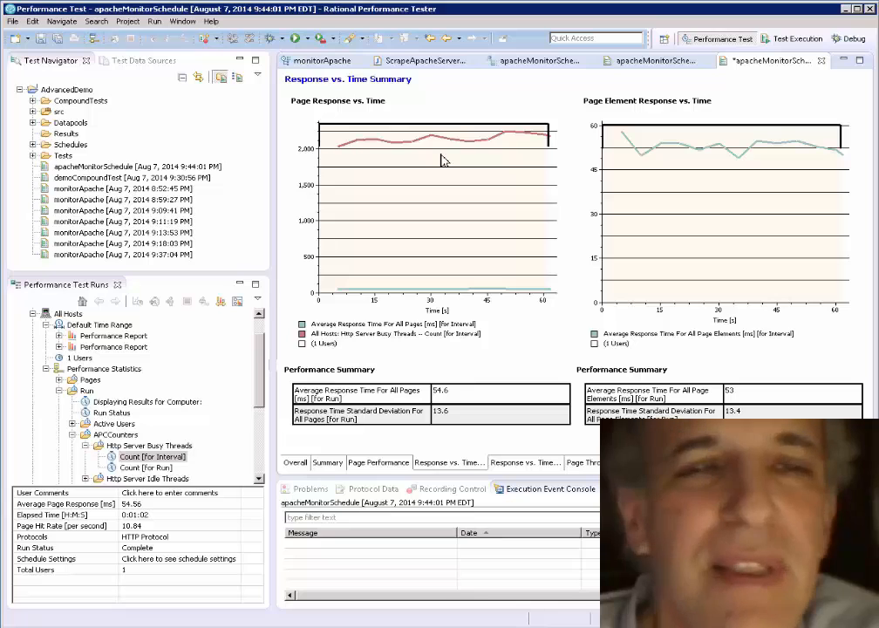
left_click(147, 468)
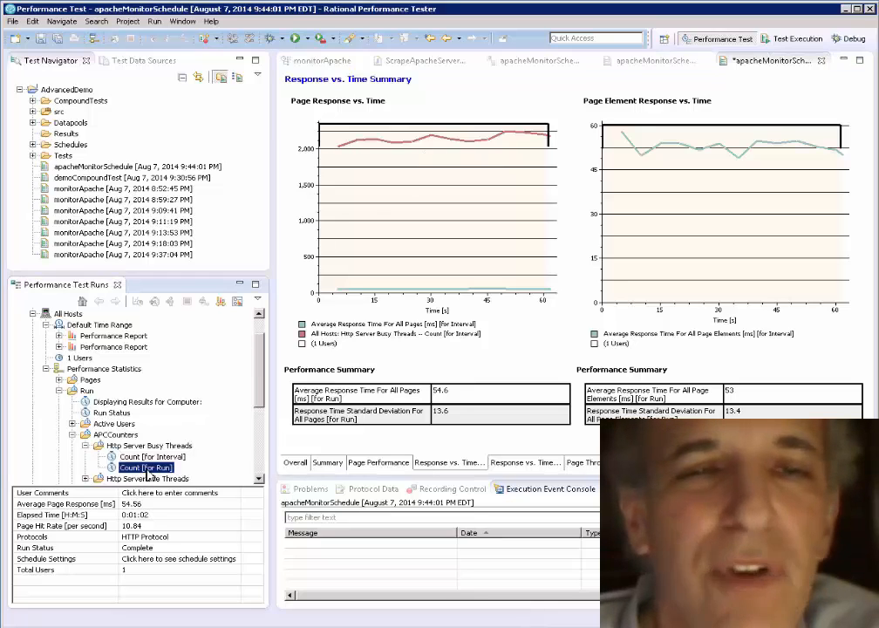
left_click_drag(188, 471, 477, 419)
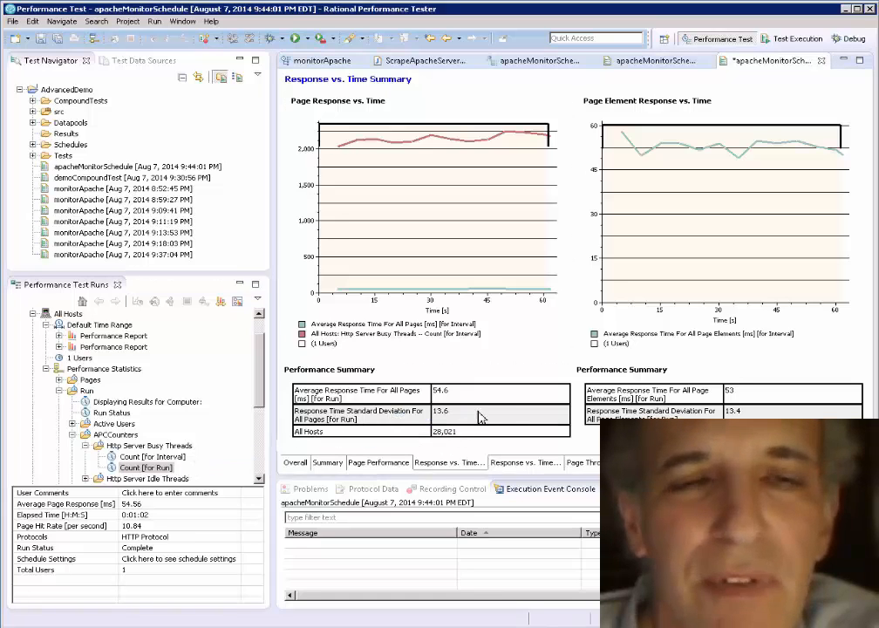